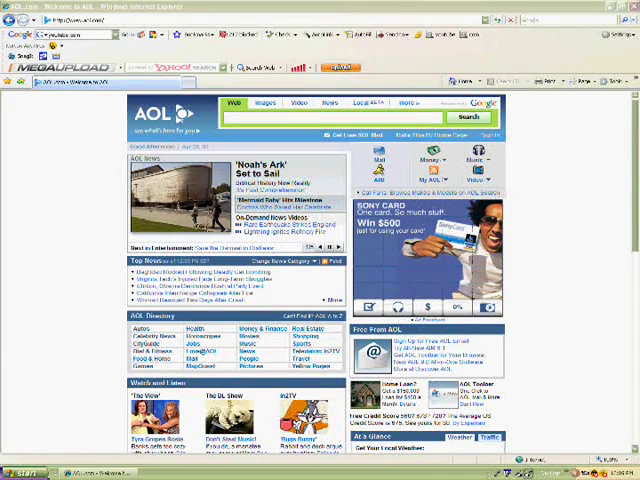
# Minimize the Internet Explorer AOL homepage window to show the Windows desktop.
pyautogui.rightClick(8, 358)
pyautogui.click(37, 340)
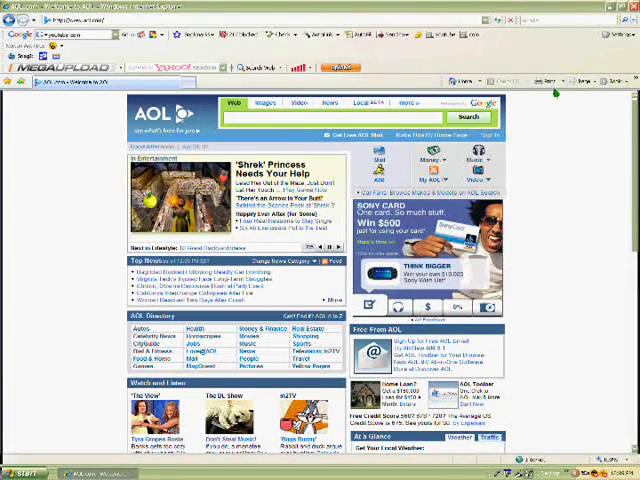
pyautogui.click(609, 6)
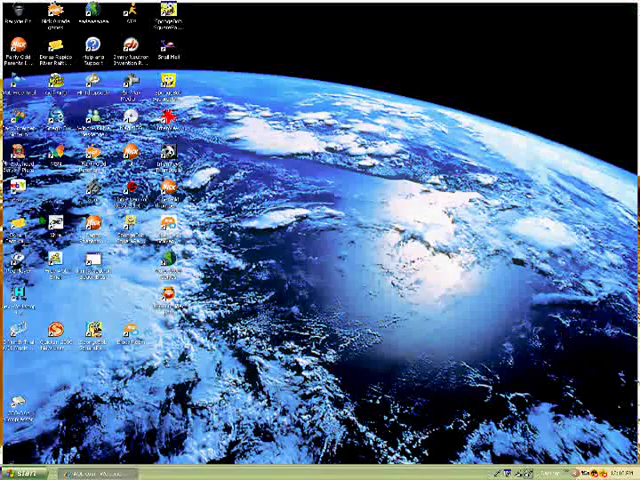
# Open the ePSXe folder from My Documents and refresh it so its files appear.
pyautogui.click(25, 472)
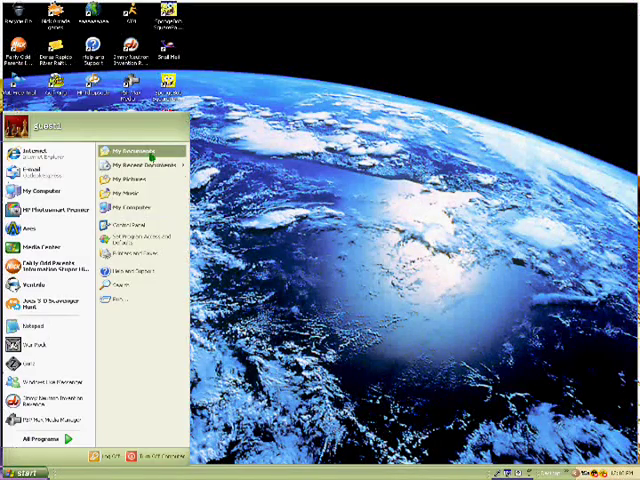
pyautogui.click(260, 100)
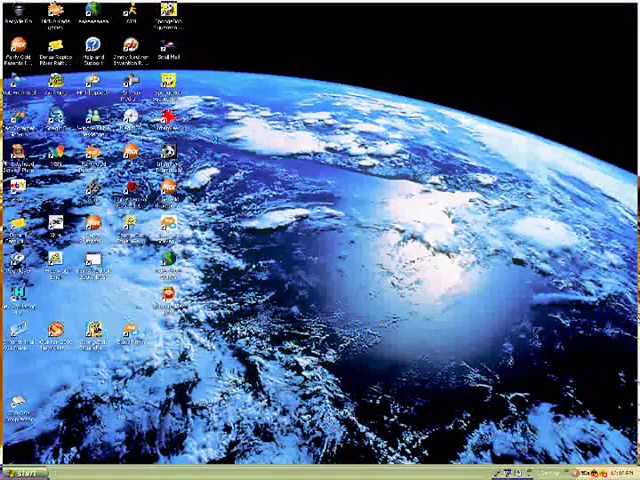
pyautogui.scroll(-3, 307, 281)
pyautogui.scroll(-3, 214, 404)
pyautogui.scroll(-3, 190, 410)
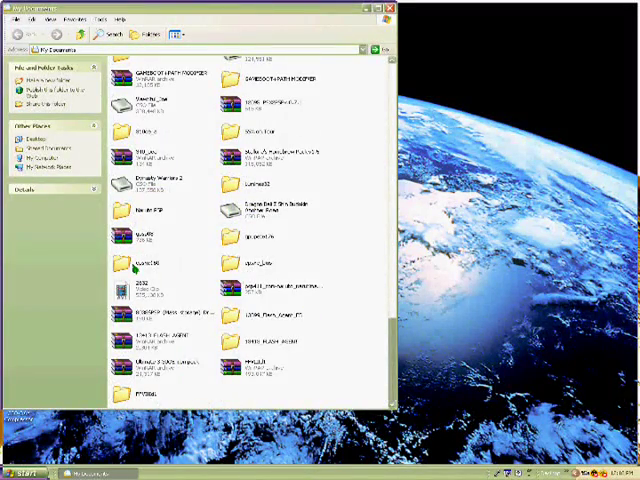
pyautogui.doubleClick(134, 266)
pyautogui.rightClick(133, 266)
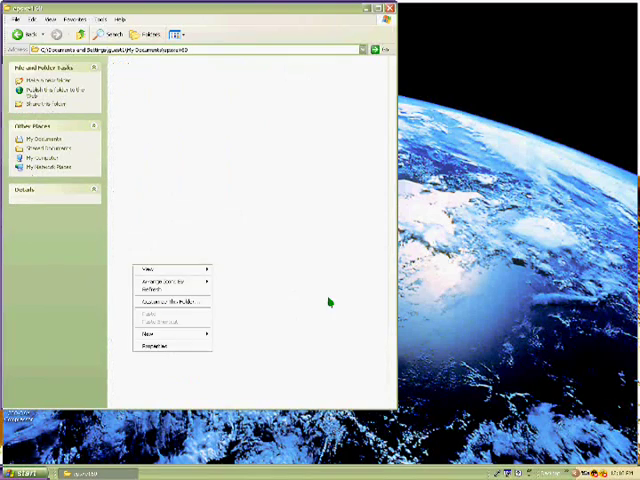
pyautogui.click(330, 302)
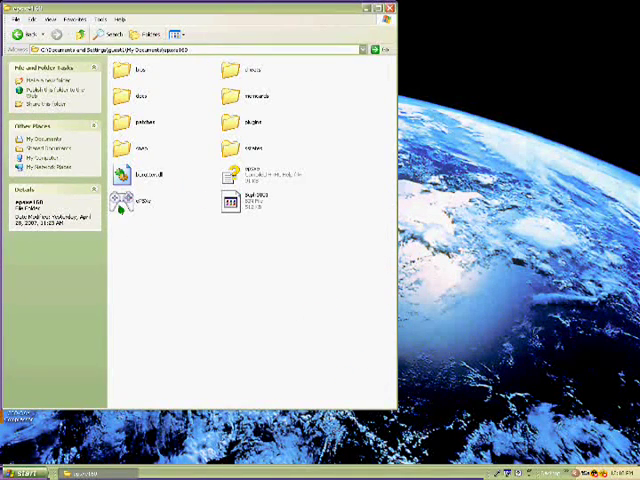
# Launch ePSXe.exe, keep Pad 1's type as Digital Only, and close the controller settings.
pyautogui.doubleClick(121, 201)
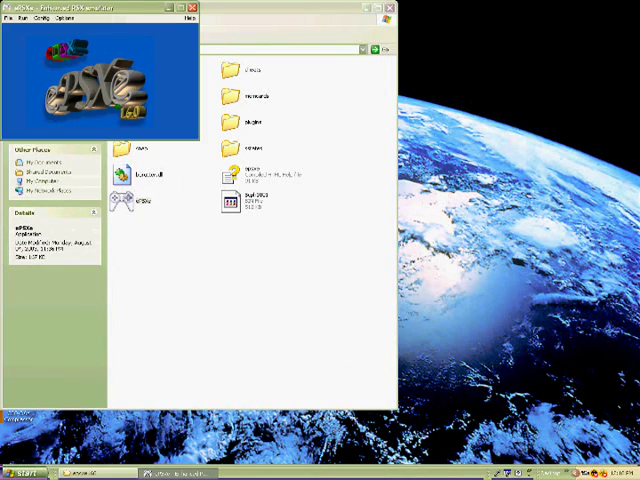
pyautogui.click(41, 18)
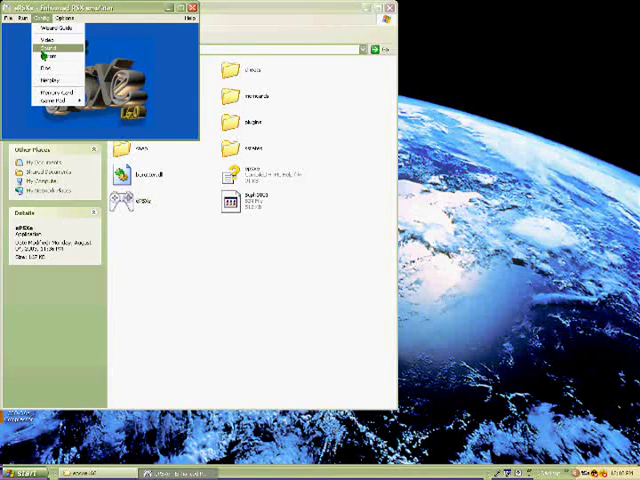
pyautogui.moveTo(54, 101)
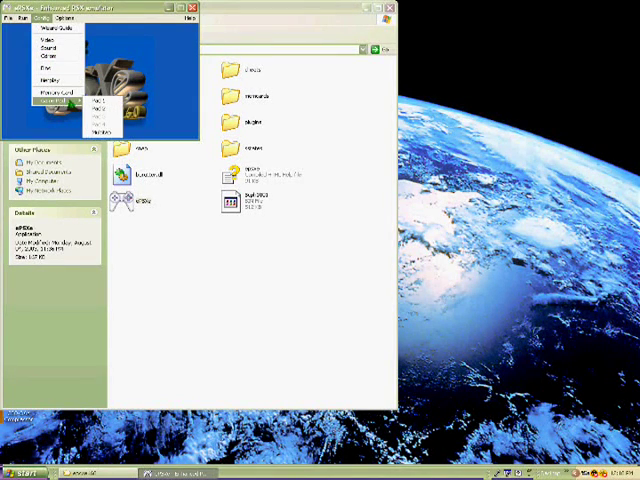
pyautogui.click(96, 103)
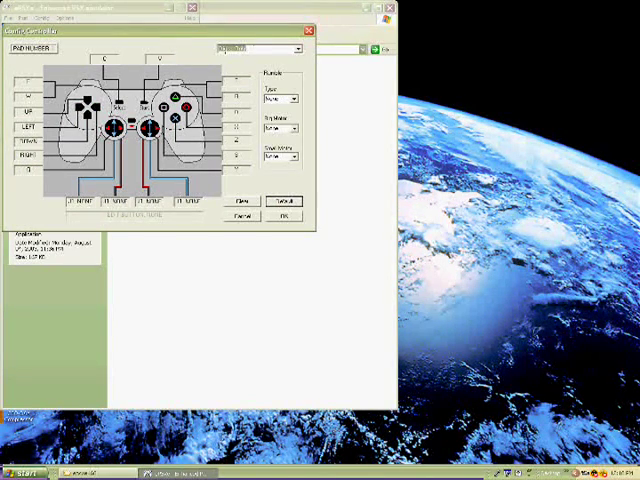
pyautogui.click(297, 48)
pyautogui.click(299, 49)
pyautogui.click(73, 107)
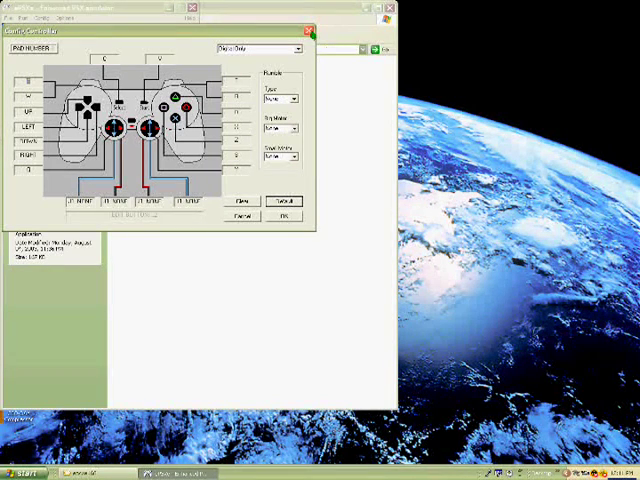
pyautogui.click(284, 216)
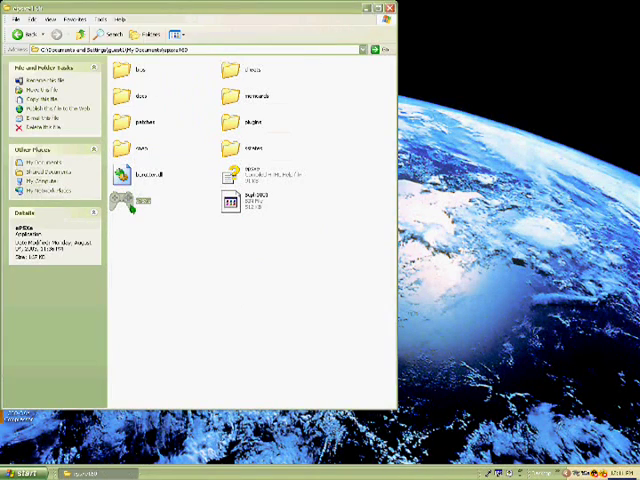
pyautogui.click(40, 19)
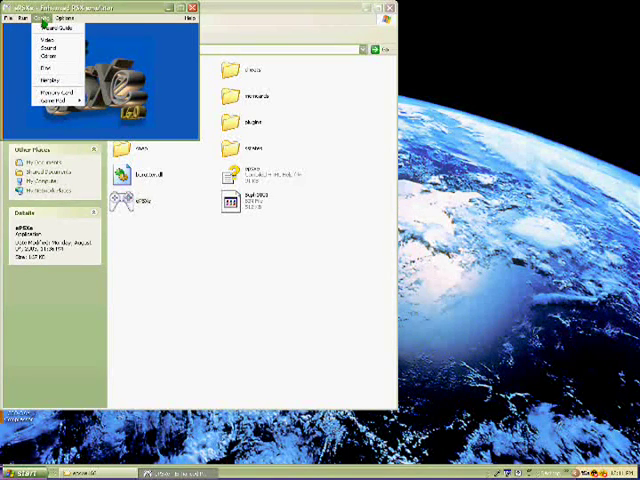
pyautogui.moveTo(50, 100)
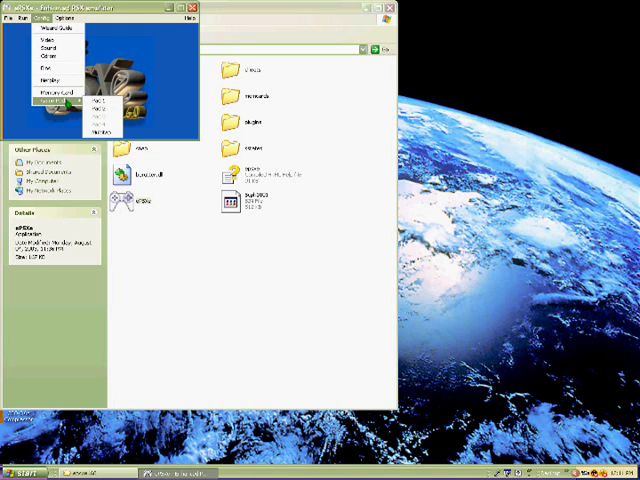
pyautogui.click(105, 104)
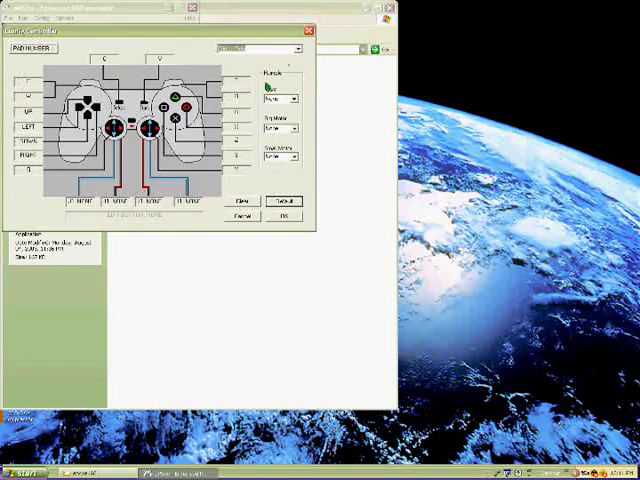
# Check the available rumble types and assign a joypad button to L2.
pyautogui.click(295, 102)
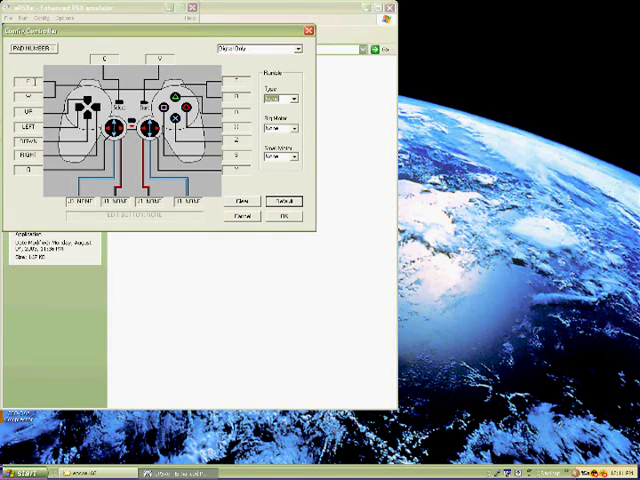
pyautogui.click(20, 42)
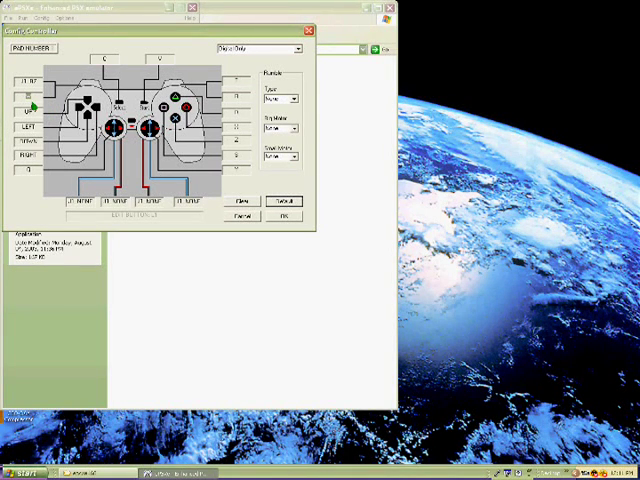
pyautogui.press('e')
# Map the joypad hat's up, left, down and right to the UP, LEFT, DOWN, RIGHT directions.
pyautogui.click(31, 111)
pyautogui.press('Up')
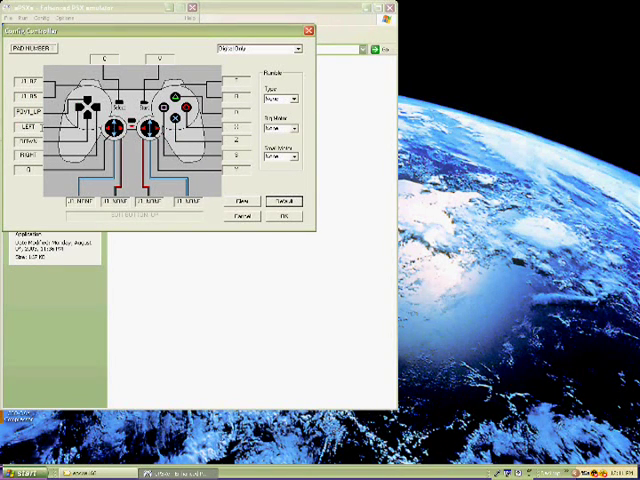
pyautogui.click(28, 127)
pyautogui.press('Left')
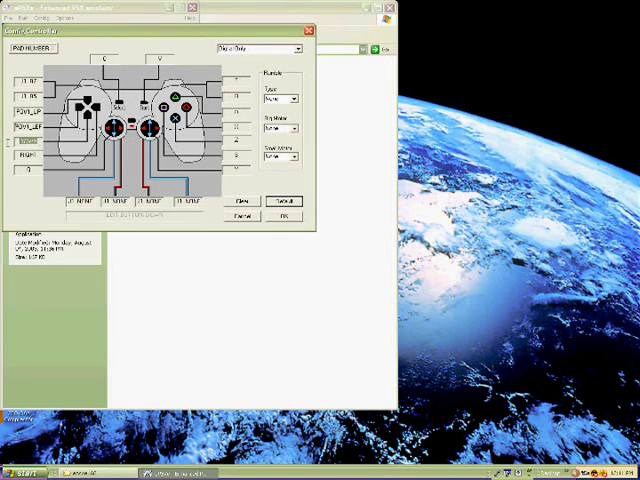
pyautogui.press('Down')
pyautogui.press('Right')
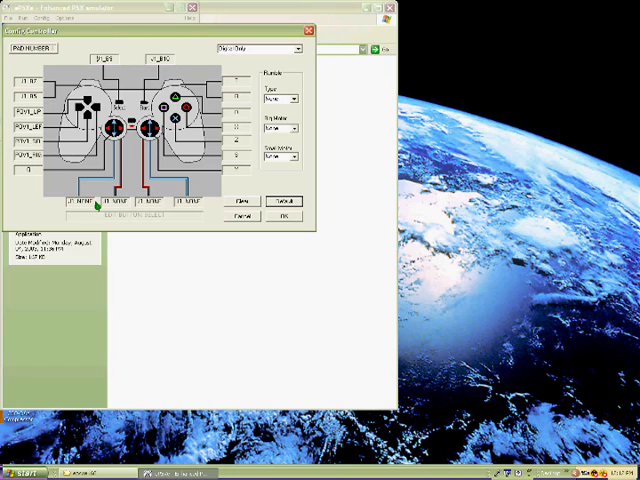
# Assign joypad stick axes to the first, third and last J1_NONE analog fields.
pyautogui.click(68, 202)
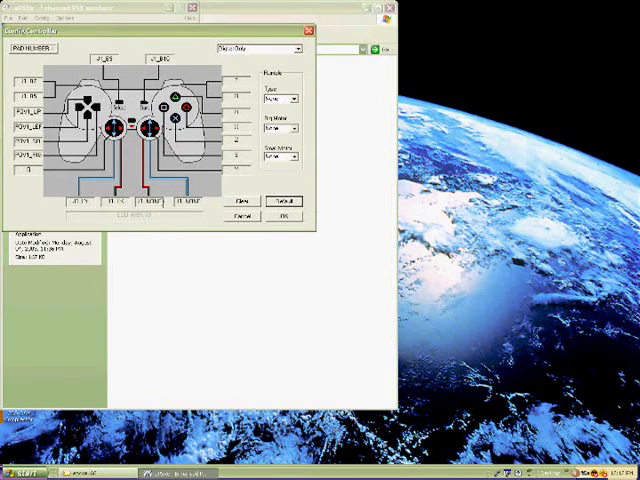
pyautogui.click(150, 201)
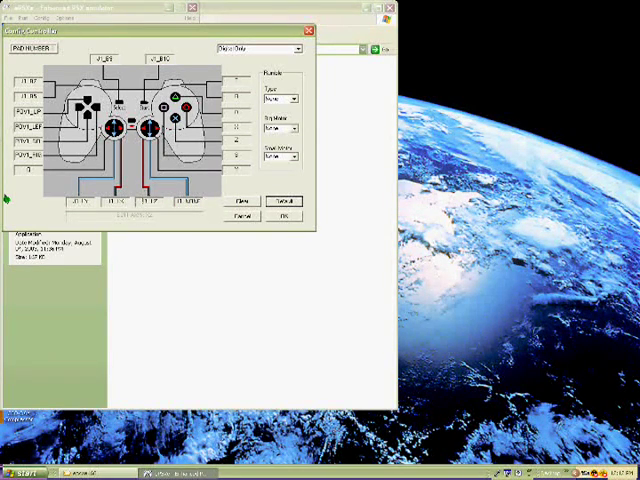
pyautogui.click(188, 201)
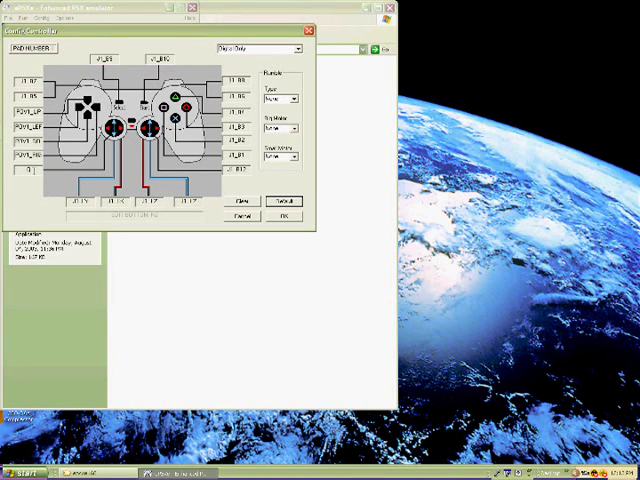
# Confirm the controller config and run the Final Fantasy VIII ISO from My Documents.
pyautogui.click(288, 217)
pyautogui.click(22, 18)
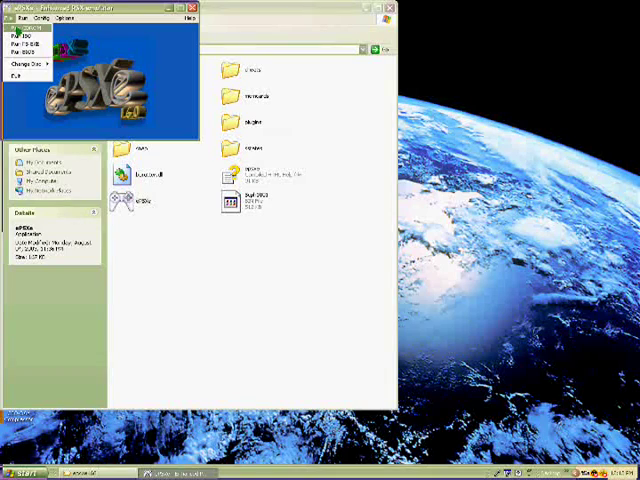
pyautogui.click(18, 37)
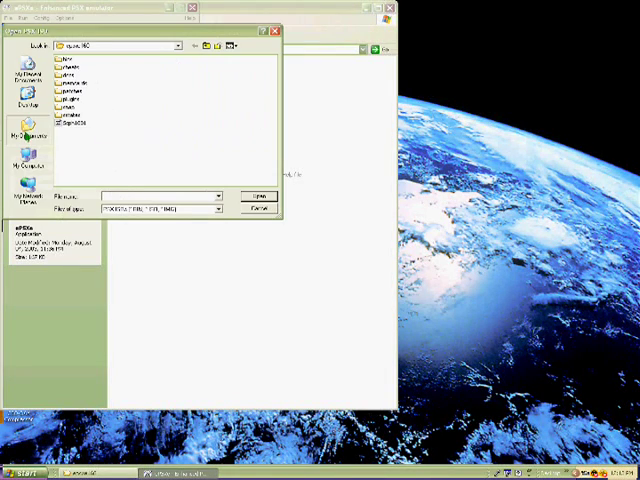
pyautogui.click(28, 130)
pyautogui.moveTo(83, 183); pyautogui.dragTo(125, 183)
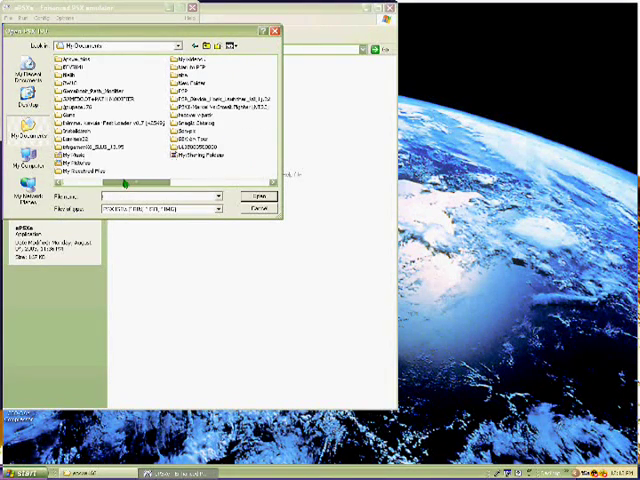
pyautogui.doubleClick(71, 67)
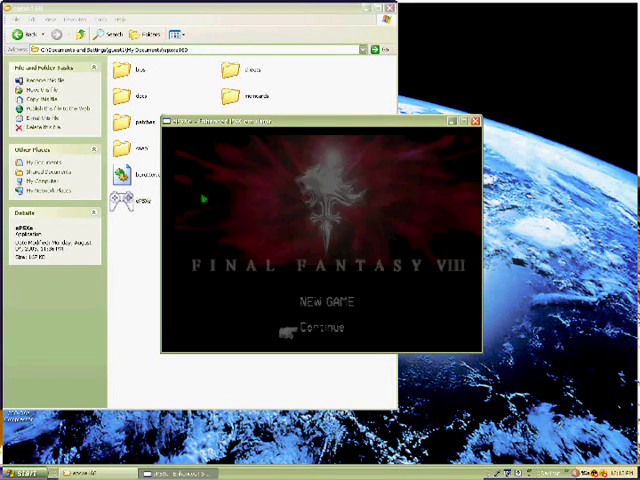
# Choose NEW GAME on the Final Fantasy VIII title screen, confirm with X, then close ePSXe.
pyautogui.press('Up')
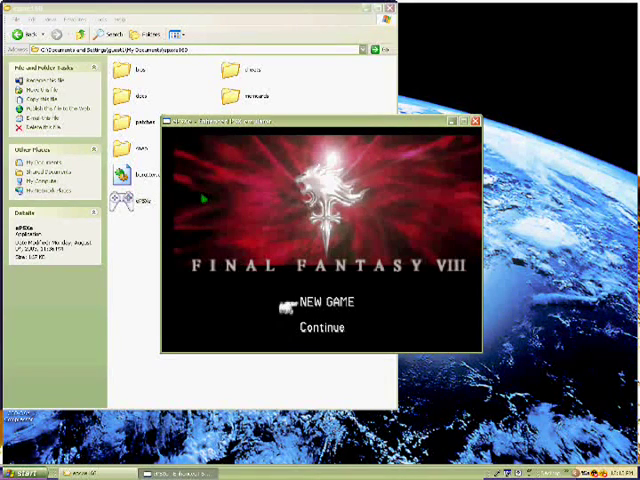
pyautogui.press('Down')
pyautogui.press('Up')
pyautogui.press('Down')
pyautogui.press('Up')
pyautogui.press('x')
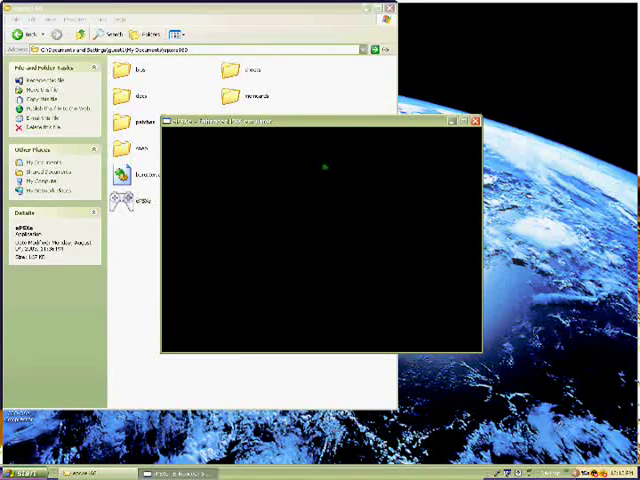
pyautogui.click(475, 121)
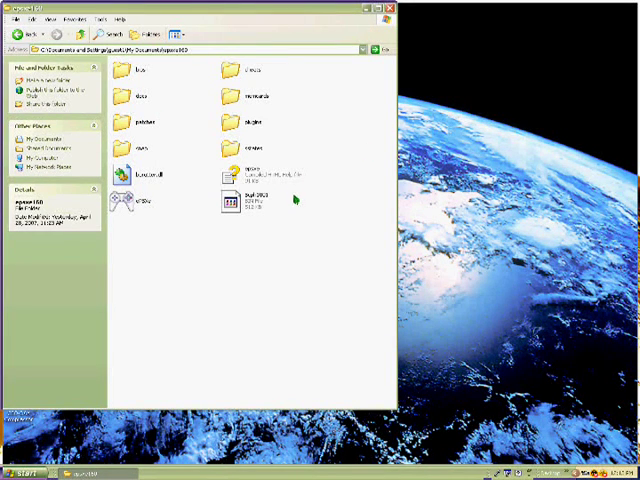
# View the memcards folder's three memory card files twice, returning to the ePSXe folder each time.
pyautogui.doubleClick(247, 95)
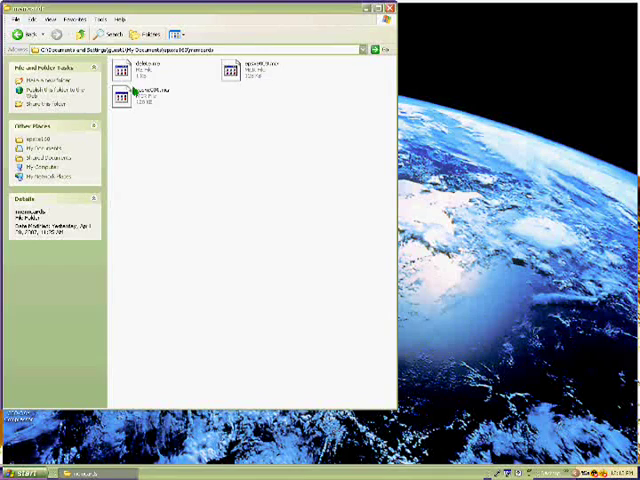
pyautogui.click(16, 35)
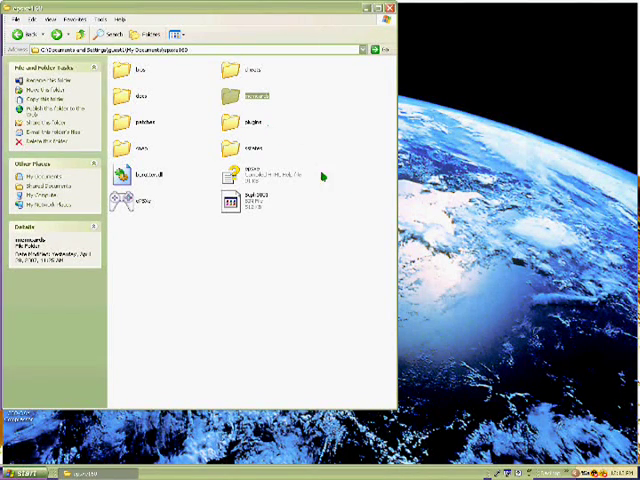
pyautogui.doubleClick(249, 102)
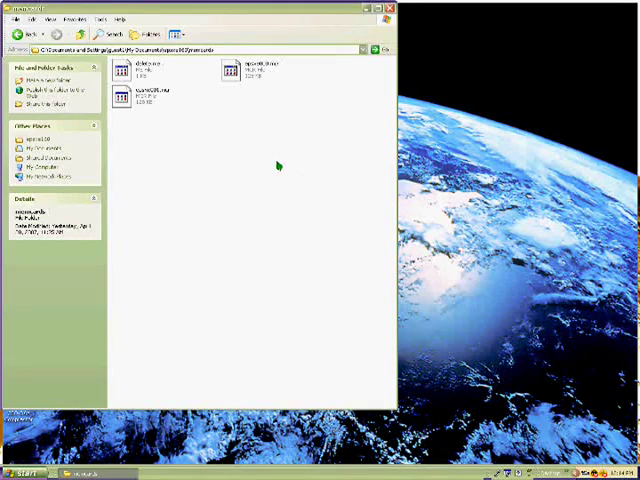
pyautogui.click(22, 34)
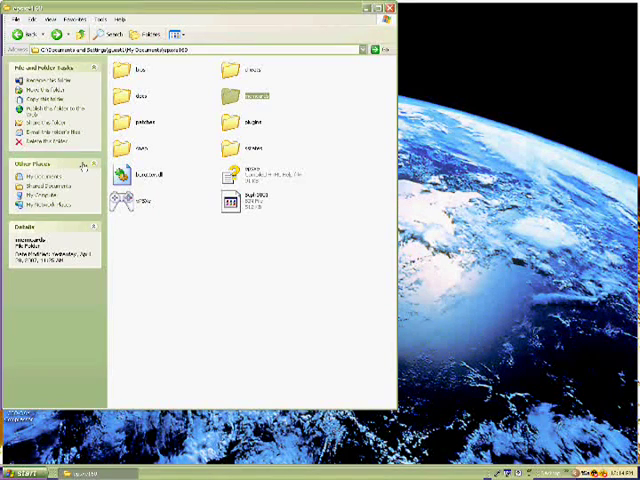
pyautogui.hotkey('ctrl', 'shift', 'Escape')
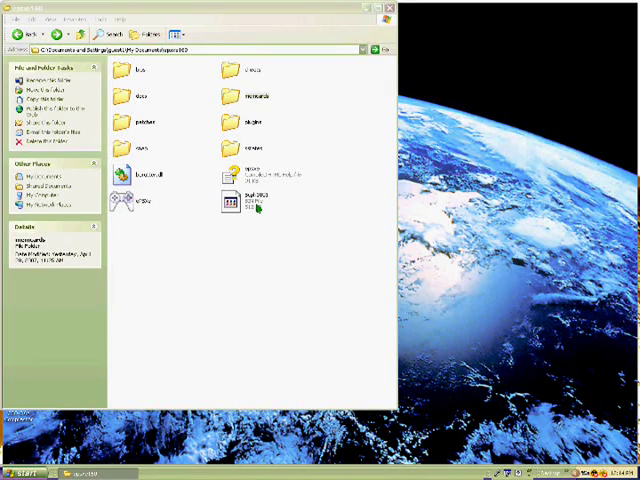
# End the leftover process in Task Manager, confirm it, and close Task Manager.
pyautogui.click(150, 163)
pyautogui.scroll(-3, 150, 183)
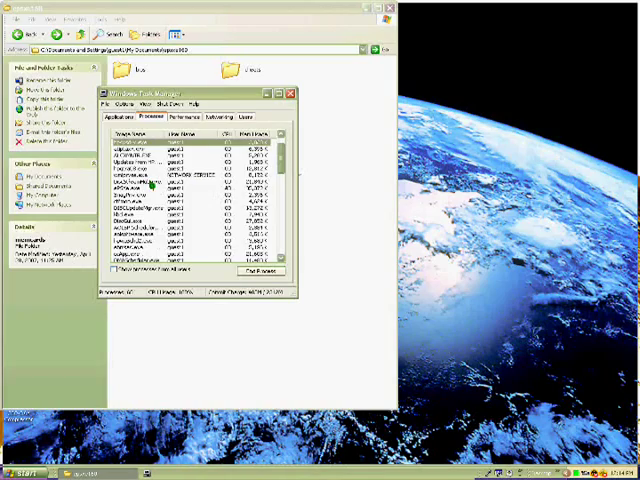
pyautogui.scroll(-2, 150, 186)
pyautogui.scroll(5, 150, 185)
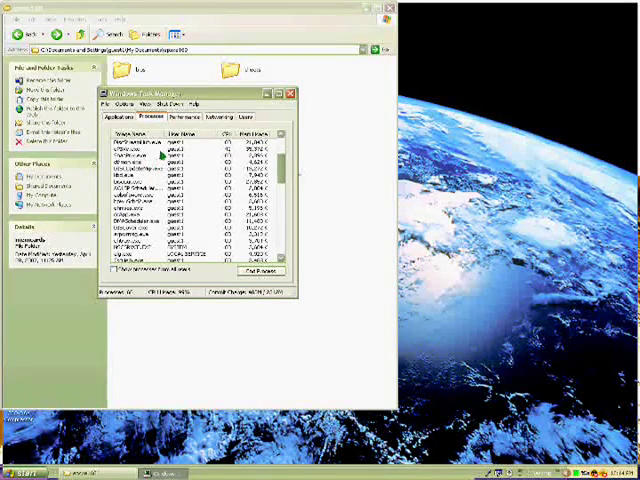
pyautogui.click(278, 273)
pyautogui.click(298, 270)
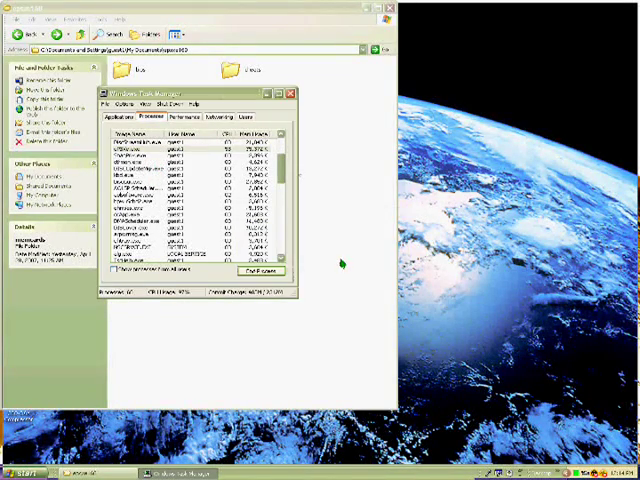
pyautogui.click(290, 93)
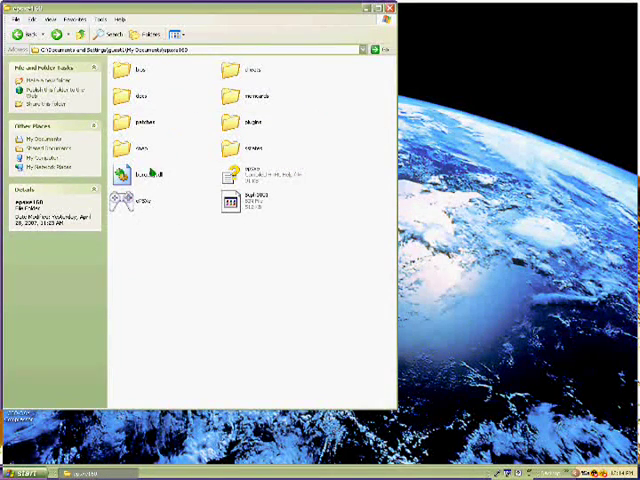
pyautogui.click(129, 199)
# Launch ePSXe and boot the PlayStation BIOS without a disc.
pyautogui.doubleClick(129, 199)
pyautogui.click(10, 18)
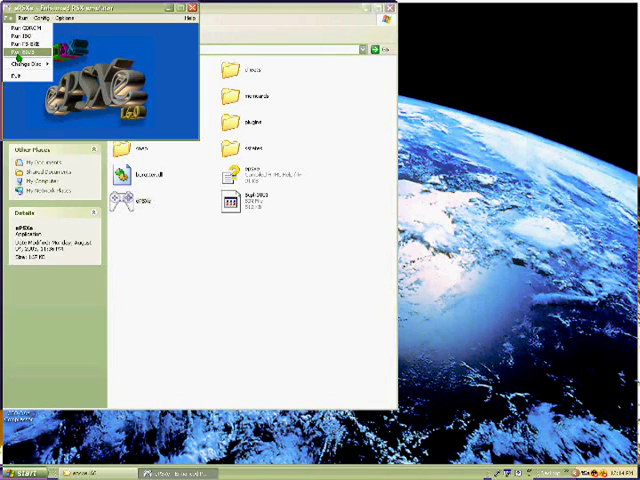
pyautogui.click(18, 54)
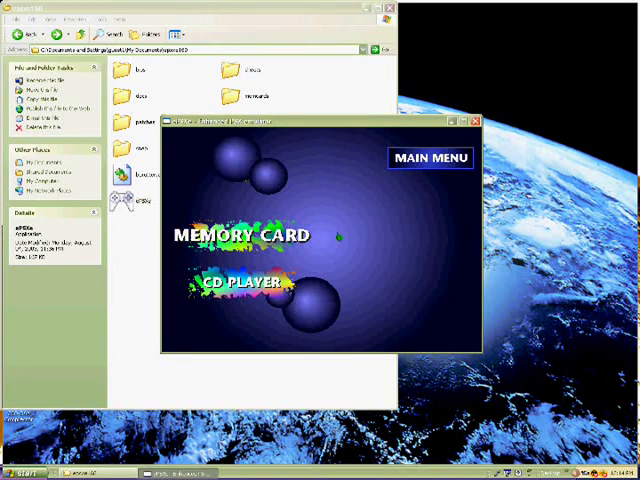
# Enter the BIOS memory card manager, move between DELETE and EXIT, exit, and close ePSXe.
pyautogui.press('x')
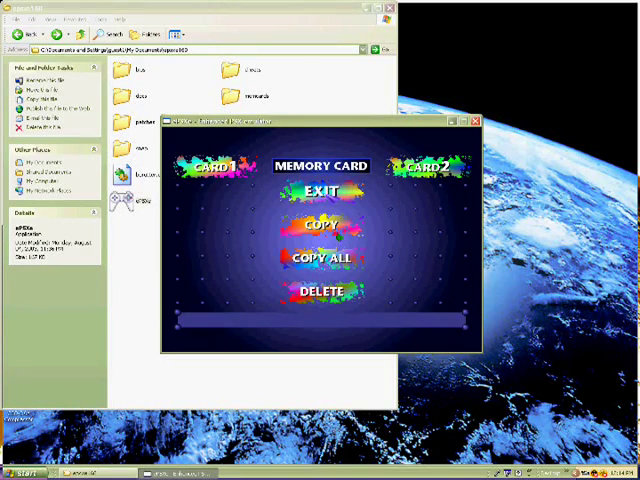
pyautogui.press('Up')
pyautogui.press('Down')
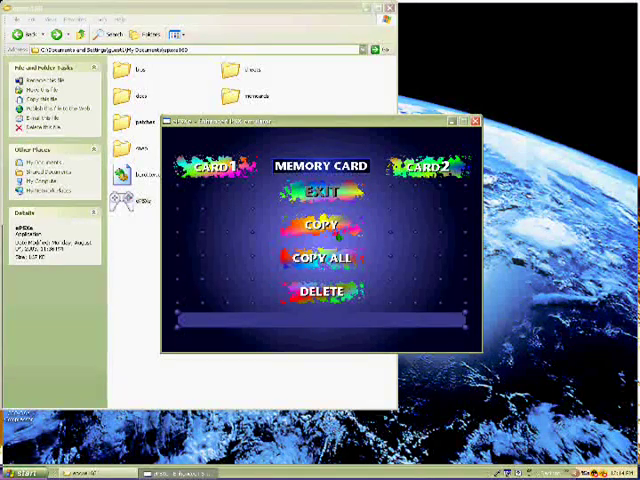
pyautogui.press('Return')
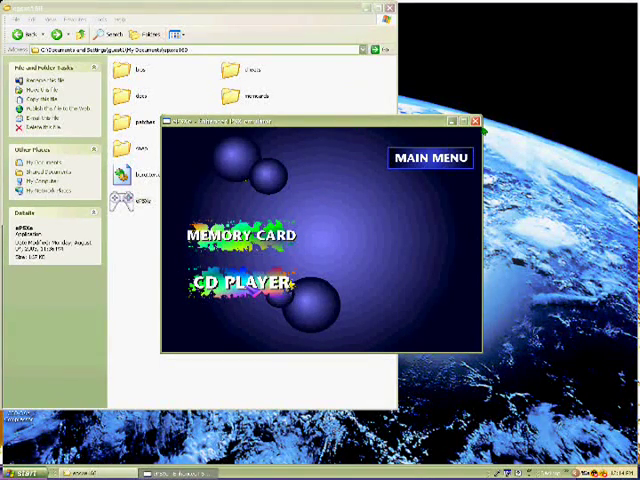
pyautogui.click(476, 121)
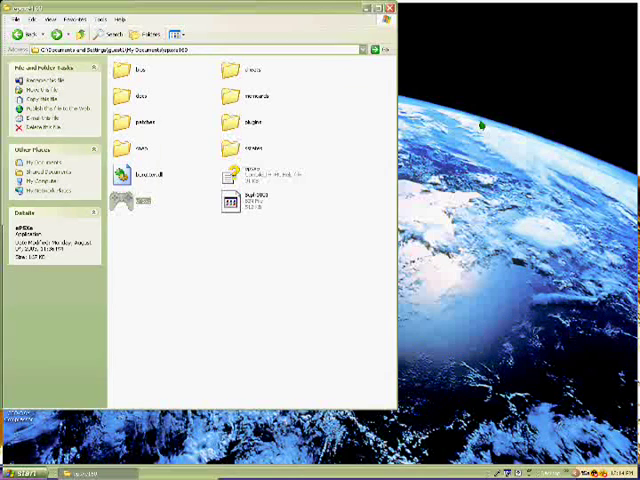
pyautogui.click(310, 215)
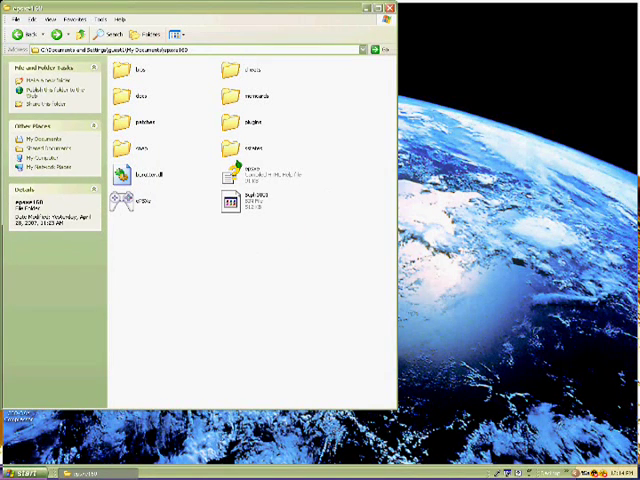